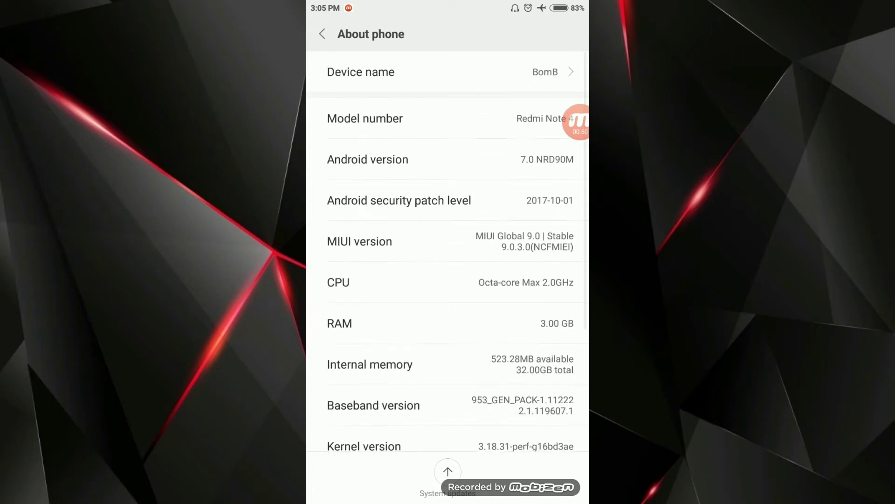
scroll(448, 279, "down", 2)
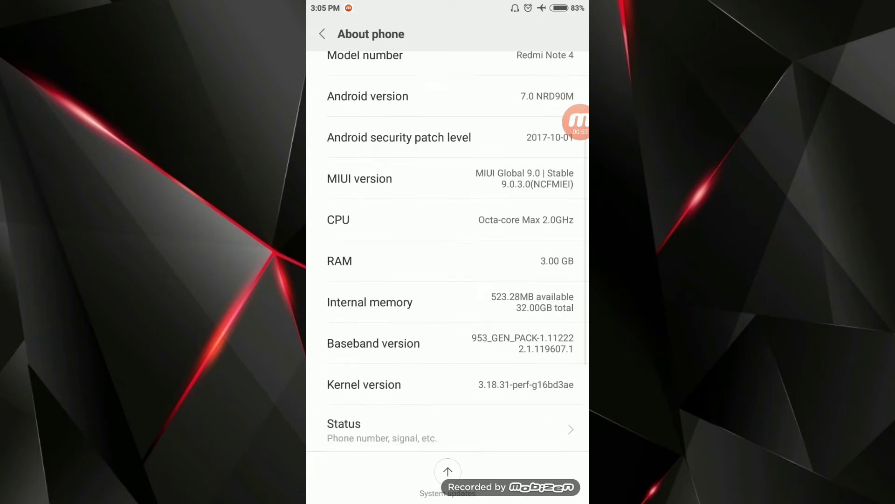
scroll(448, 280, "up", 2)
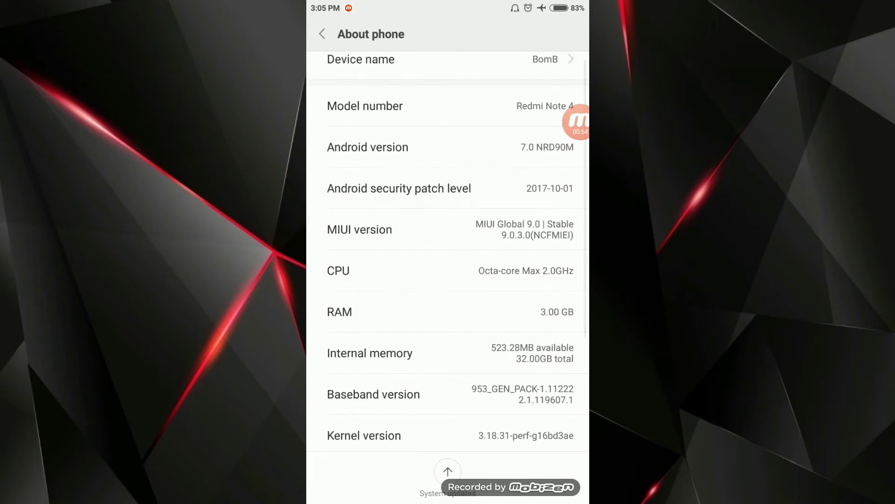
Step: Tap the MIUI version repeatedly until the 'already a developer' toast appears, then go back
left_click(448, 229)
left_click(448, 230)
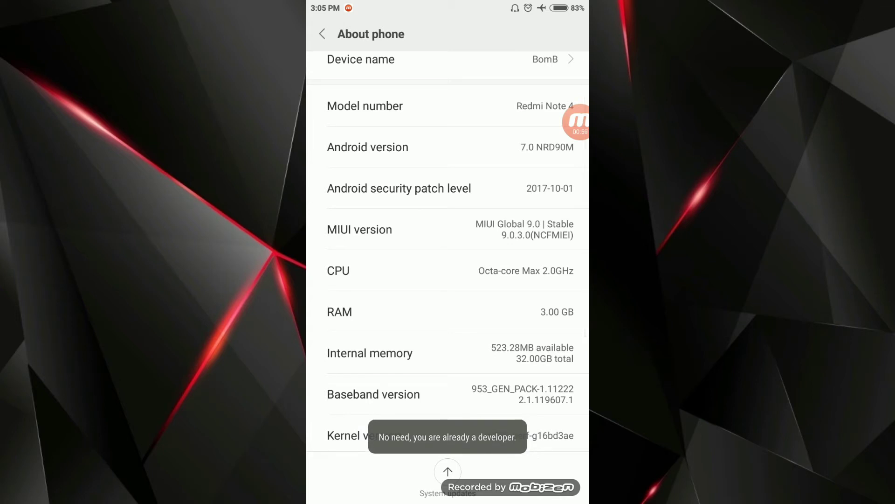
left_click(448, 229)
left_click(448, 229)
left_click(322, 33)
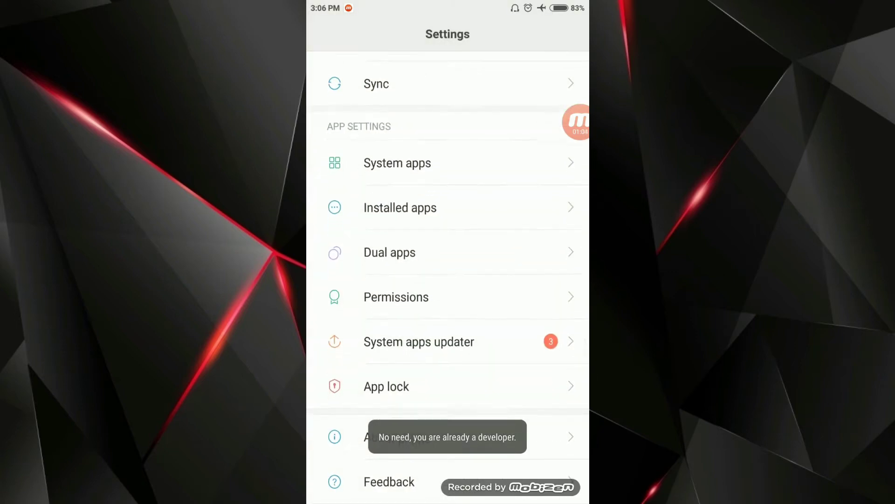
mouse_move(448, 210)
left_mouse_down()
mouse_move(447, 294)
mouse_move(448, 210)
left_mouse_up()
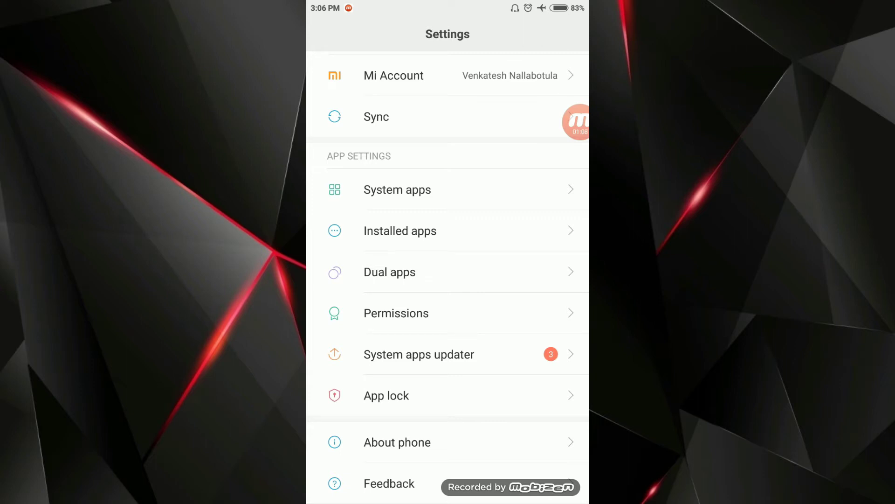
left_click_drag(448, 279, 448, 238)
scroll(448, 281, "up", 5)
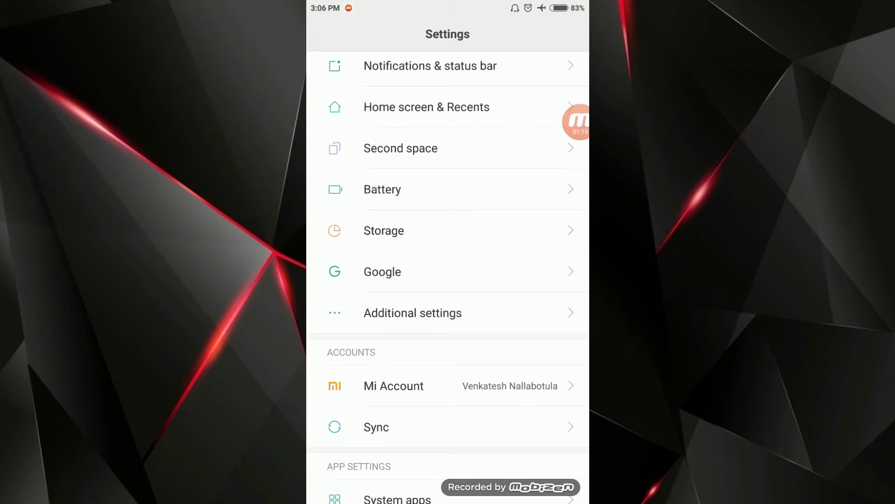
Step: Go through Additional settings to the Developer options page
left_click(412, 313)
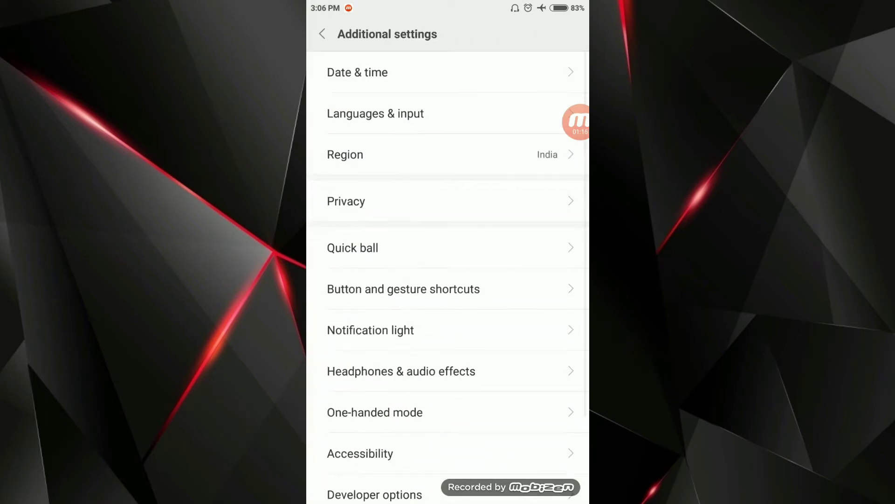
scroll(448, 279, "down", 3)
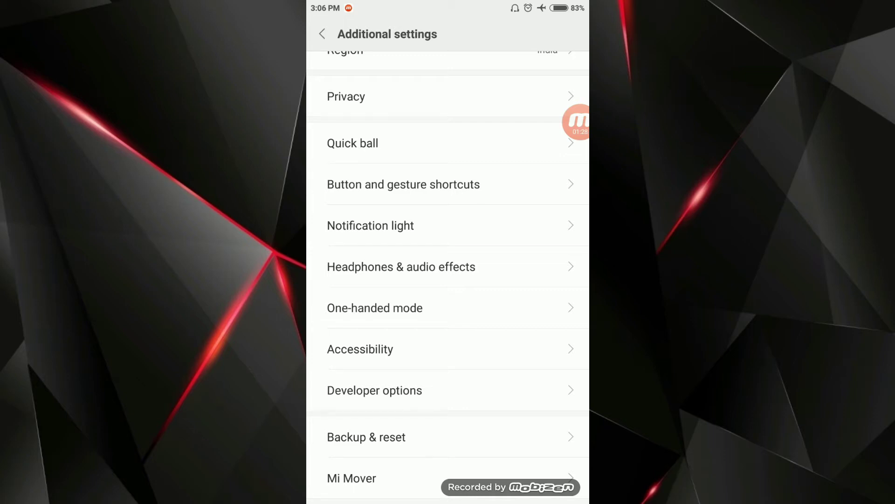
left_click(375, 391)
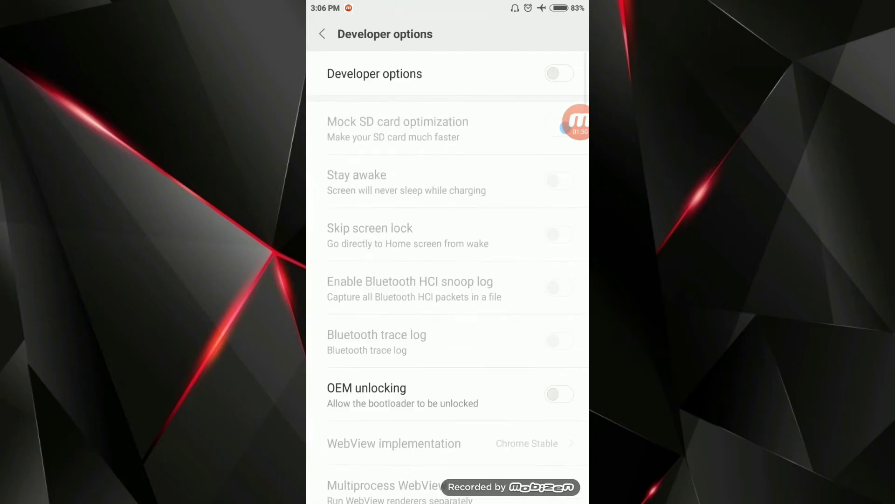
scroll(448, 280, "down", 8)
scroll(447, 280, "up", 8)
Step: Switch on Developer options, allow development settings, and toggle Stay awake on then off
left_click(560, 72)
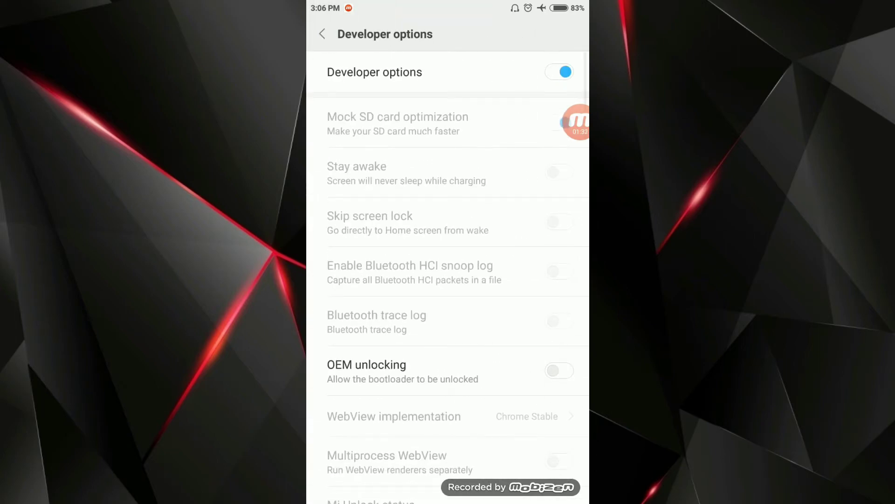
left_click(515, 477)
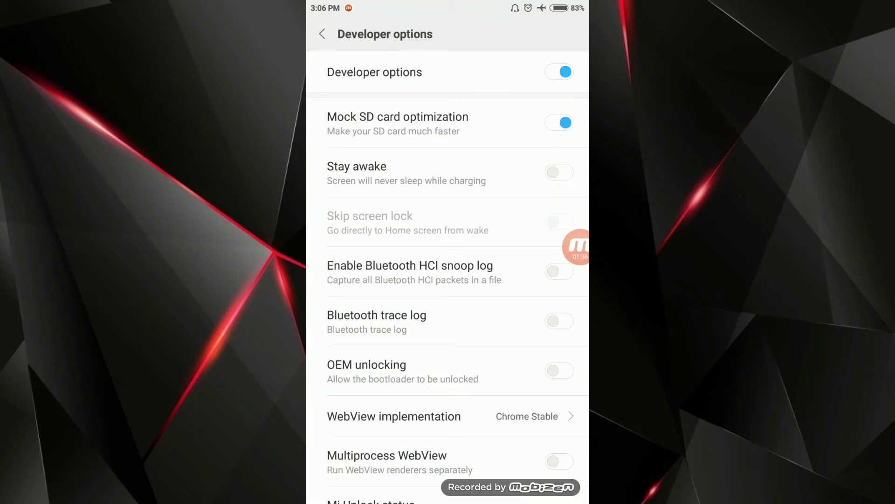
scroll(448, 280, "down", 1)
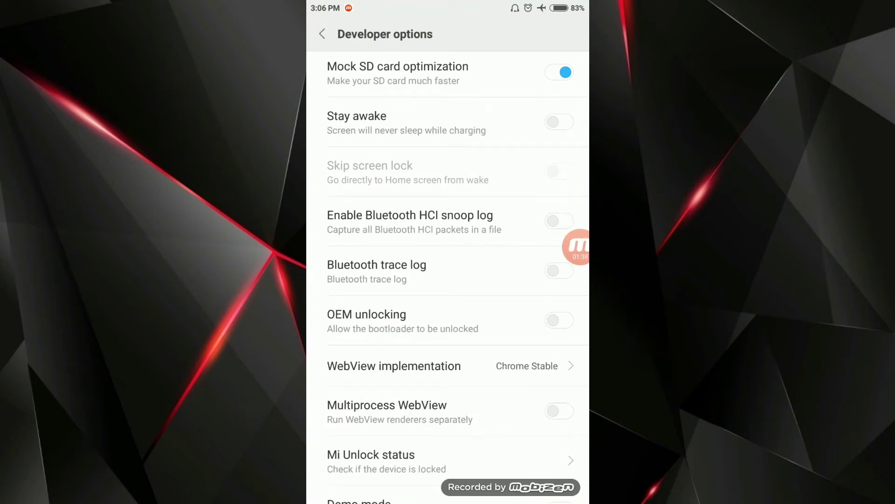
left_click(559, 122)
left_click(558, 122)
scroll(448, 280, "down", 2)
scroll(448, 280, "down", 2)
scroll(448, 280, "up", 1)
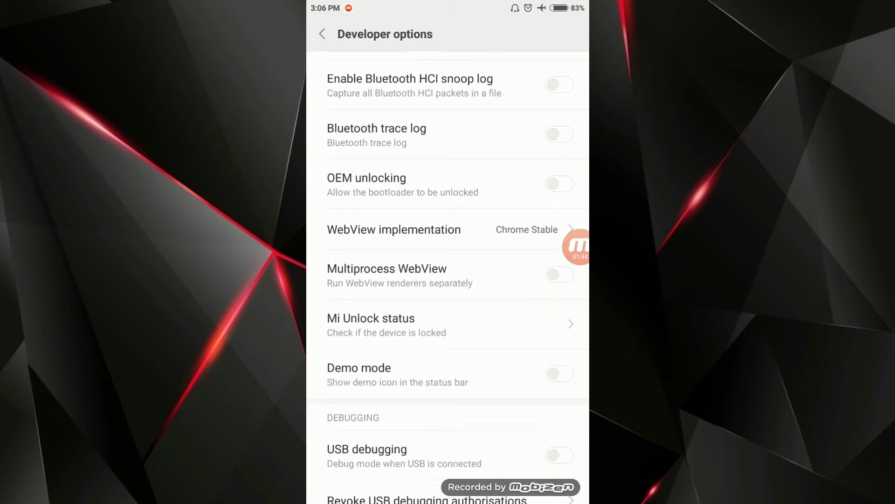
scroll(448, 280, "down", 2)
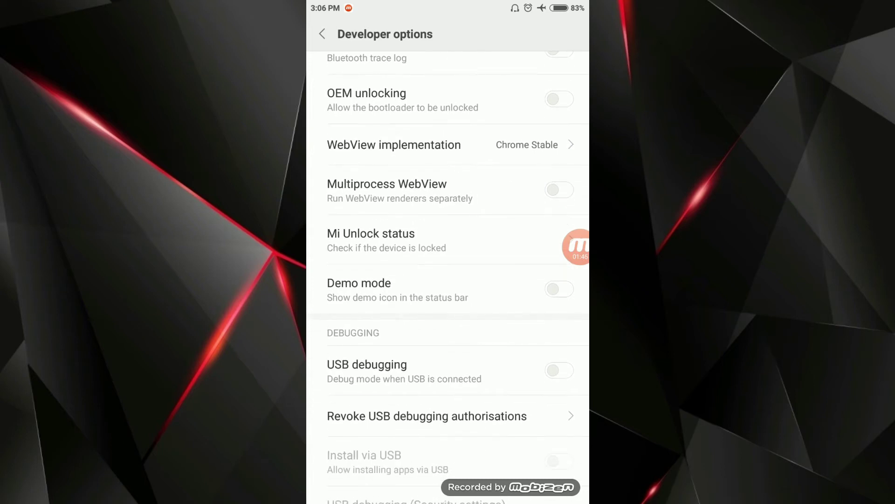
scroll(447, 280, "down", 1)
scroll(448, 280, "down", 2)
scroll(448, 279, "down", 1)
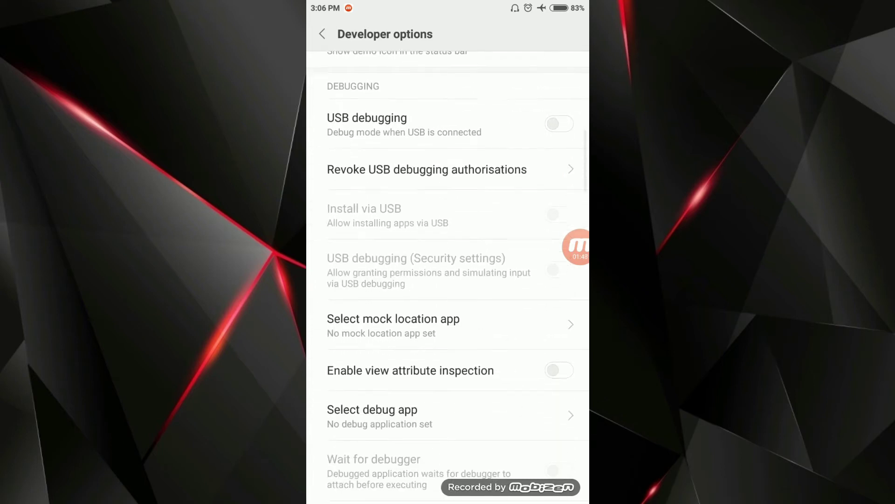
Step: Turn on USB debugging, confirm the prompt, then turn it back off
left_click(558, 115)
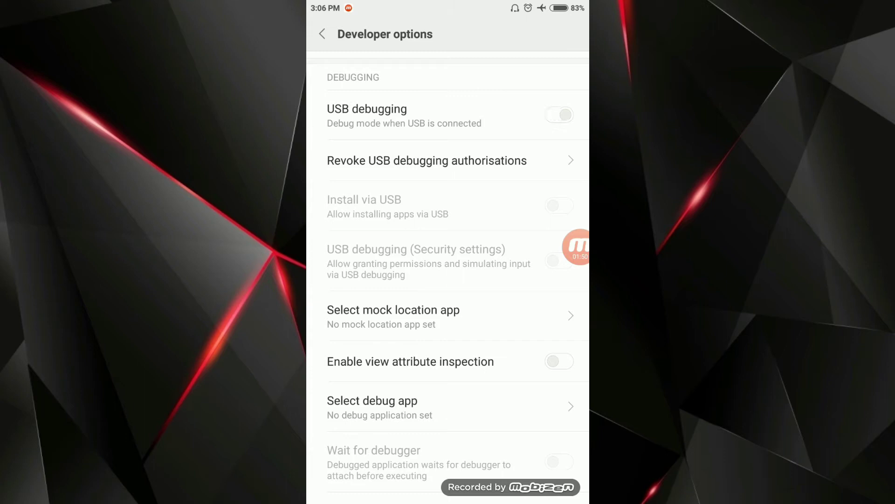
left_click(533, 486)
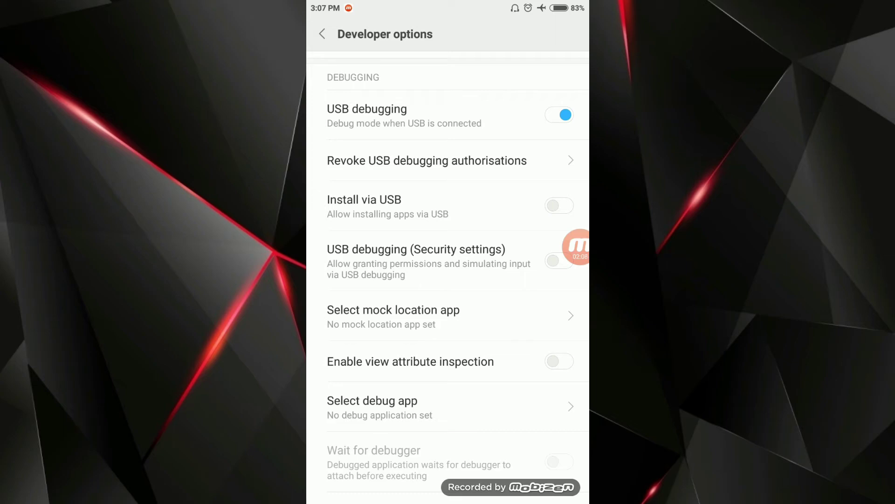
scroll(448, 280, "down", 2)
scroll(448, 280, "up", 5)
scroll(448, 280, "down", 4)
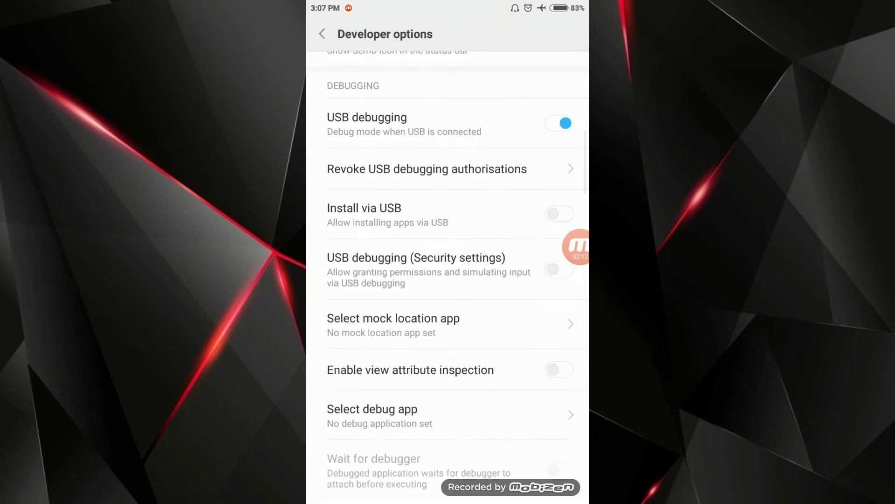
scroll(448, 280, "down", 1)
left_click(560, 75)
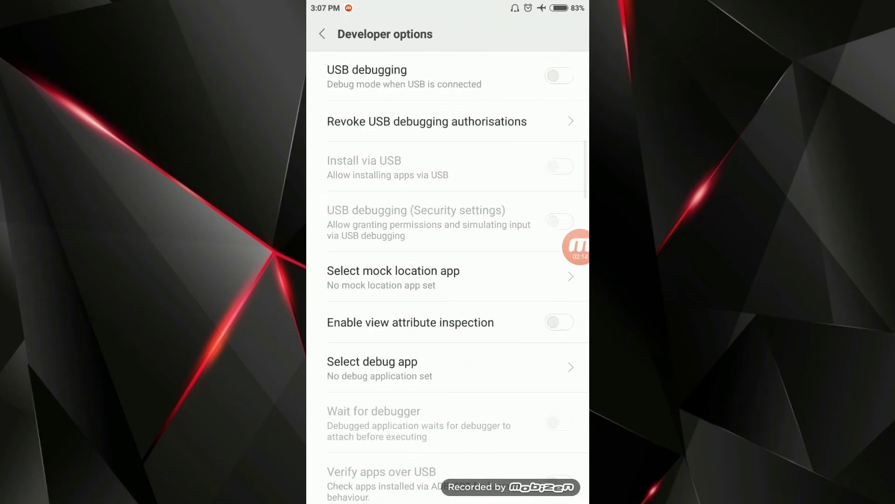
scroll(448, 279, "down", 5)
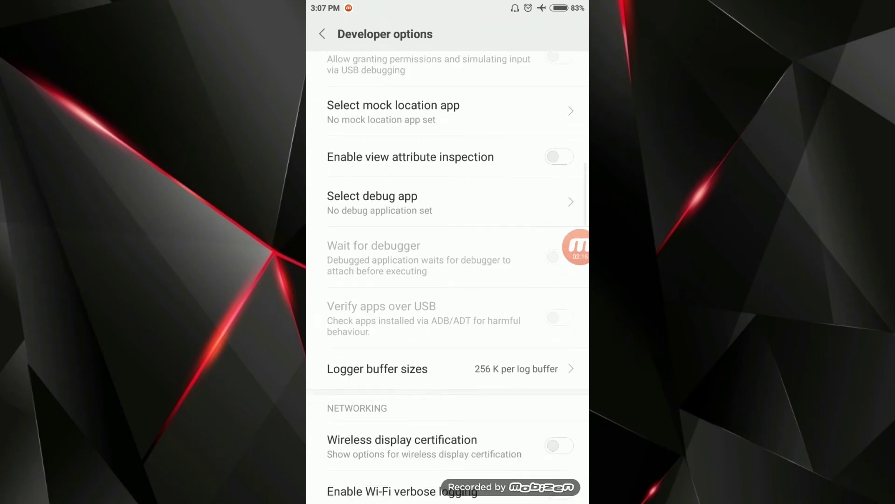
scroll(448, 281, "down", 2)
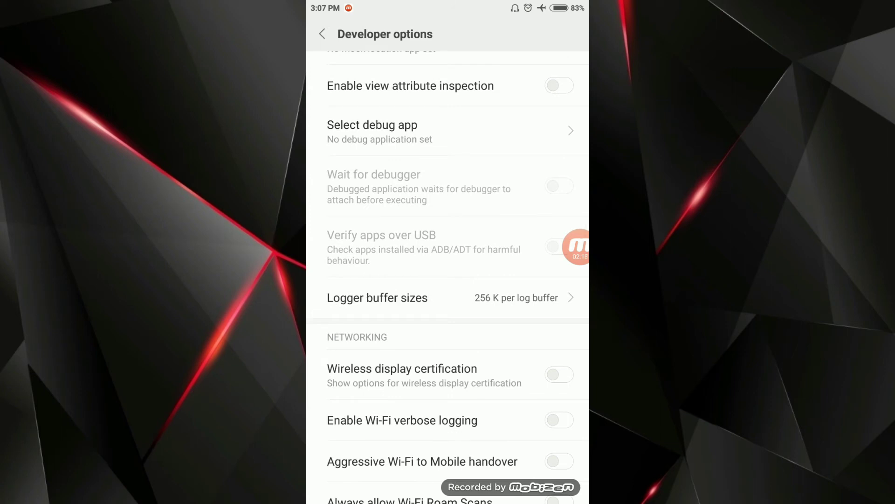
scroll(448, 281, "down", 4)
scroll(448, 280, "down", 2)
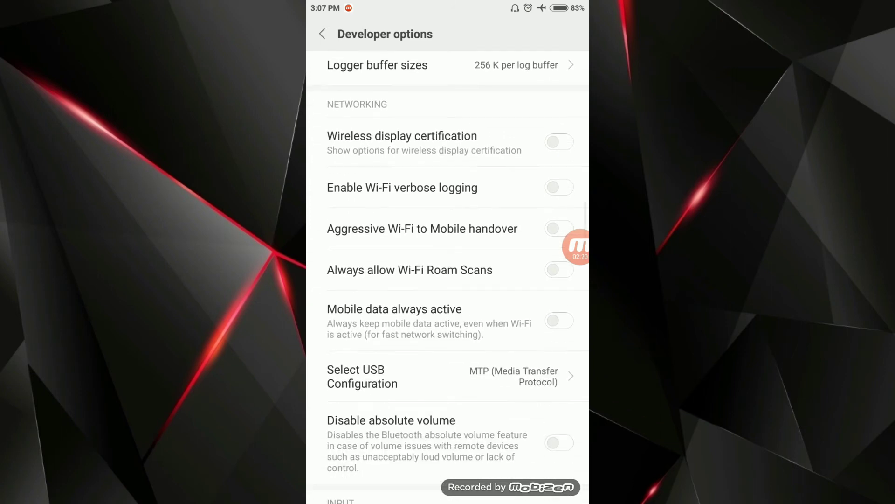
scroll(447, 280, "down", 2)
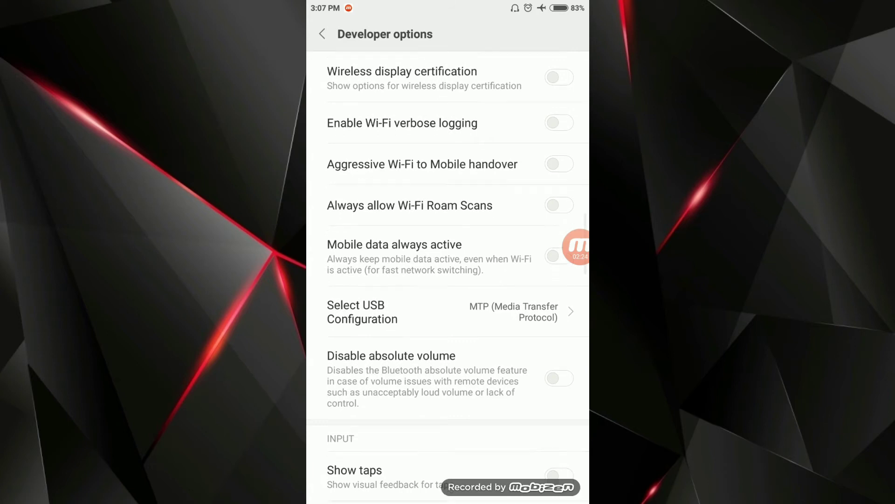
scroll(449, 280, "down", 3)
scroll(449, 280, "down", 3)
scroll(448, 280, "down", 2)
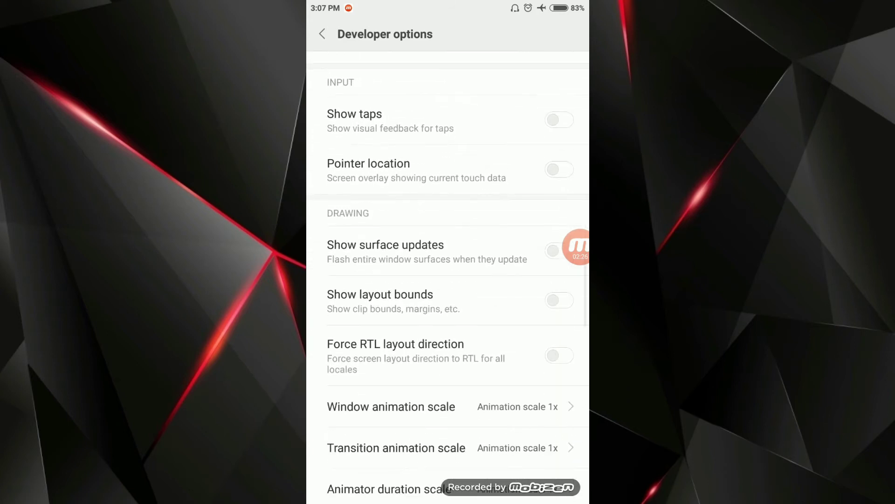
scroll(447, 280, "up", 1)
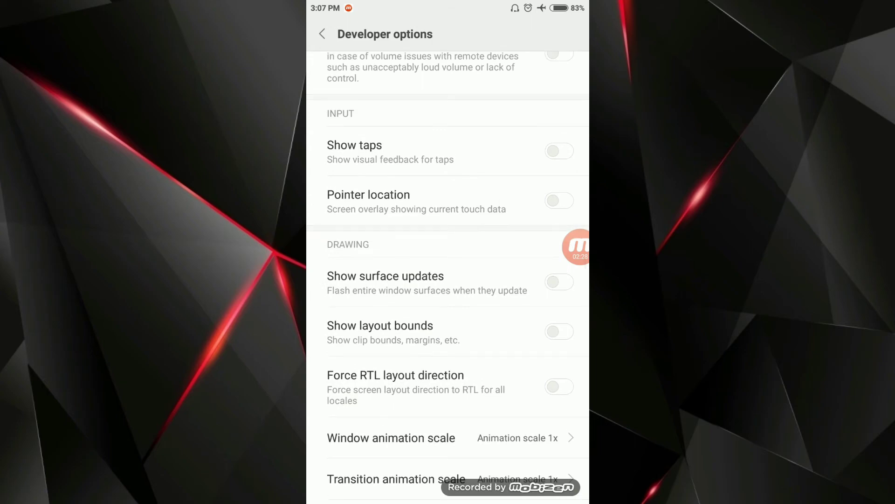
Step: Enable Show taps, dismiss the low free space warning, and enable Show layout bounds
left_click(558, 121)
scroll(448, 280, "up", 3)
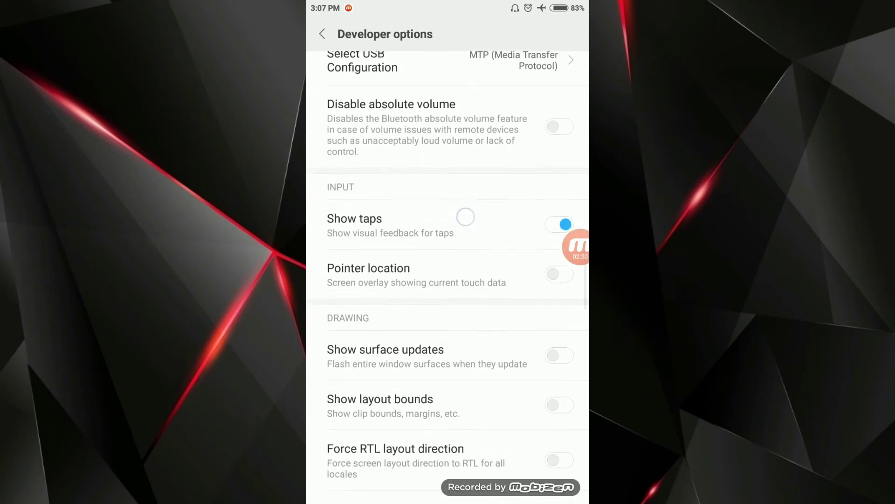
left_click_drag(492, 313, 492, 154)
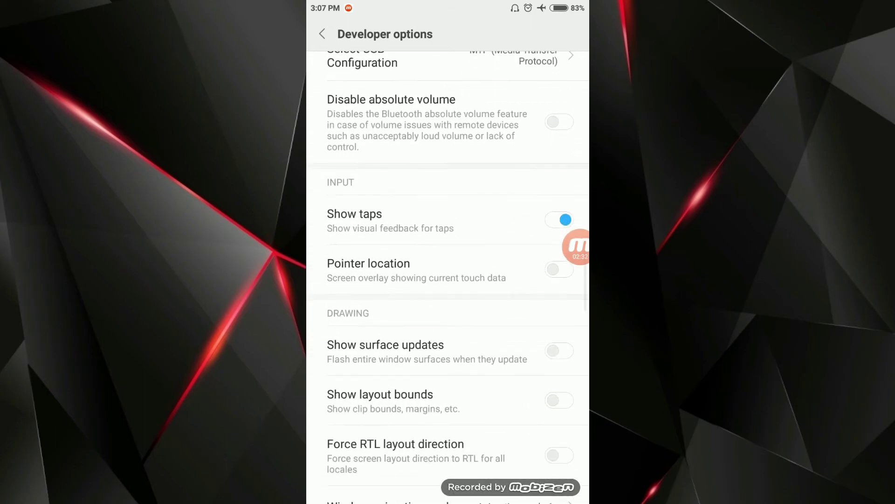
left_click_drag(492, 70, 493, 182)
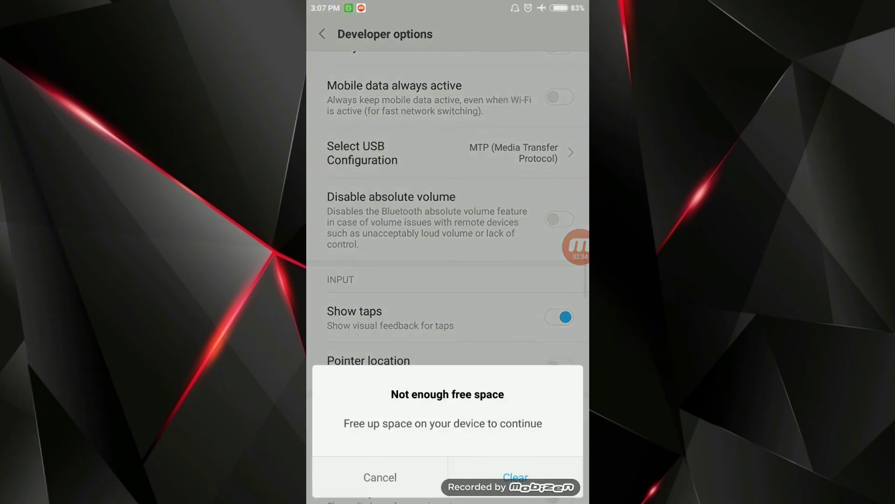
left_click(380, 477)
scroll(448, 280, "down", 3)
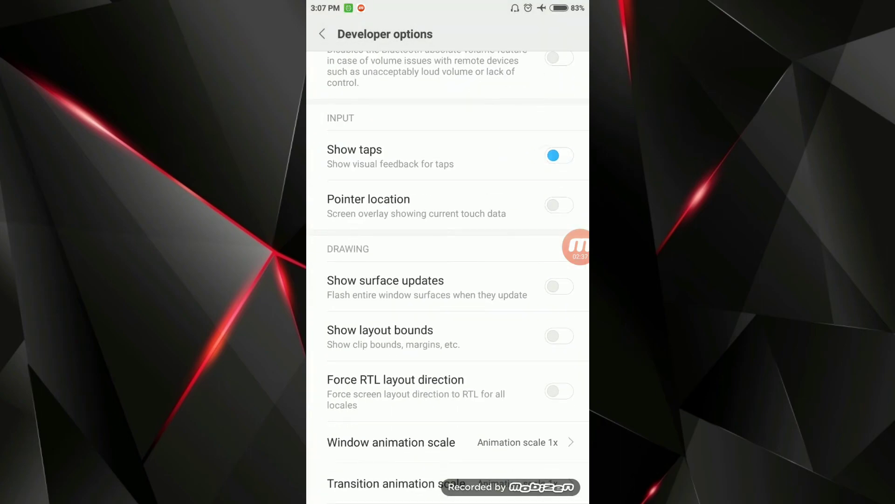
scroll(447, 280, "up", 1)
scroll(448, 281, "down", 1)
scroll(448, 280, "down", 3)
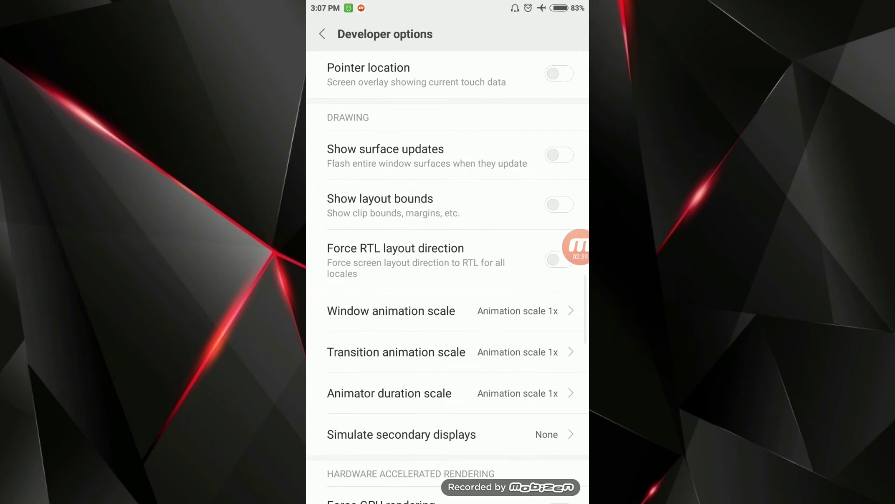
scroll(448, 280, "down", 2)
left_click(560, 117)
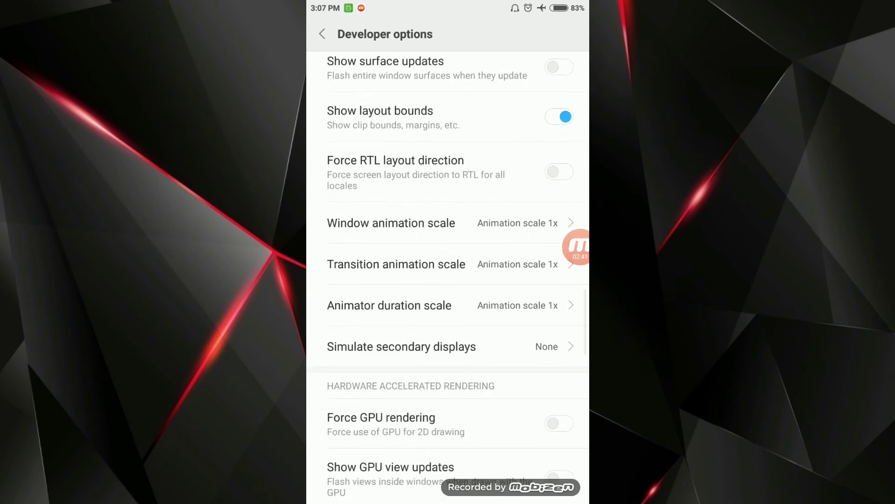
scroll(448, 280, "up", 3)
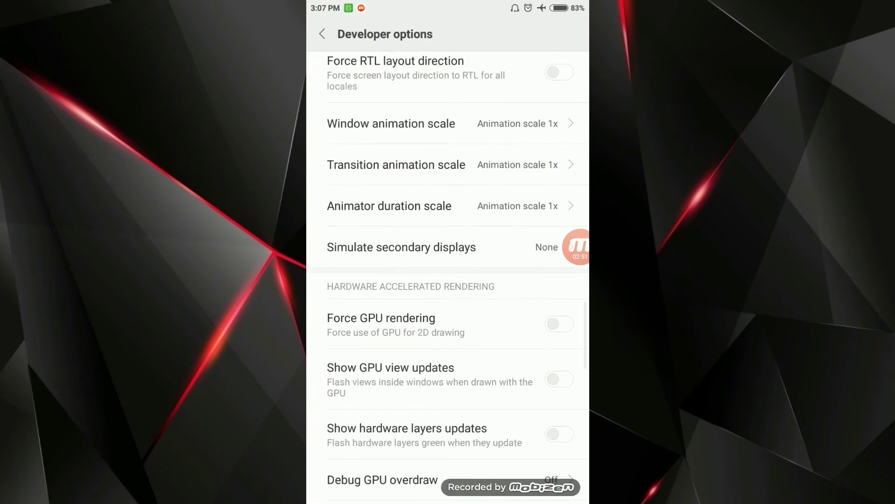
scroll(448, 280, "up", 5)
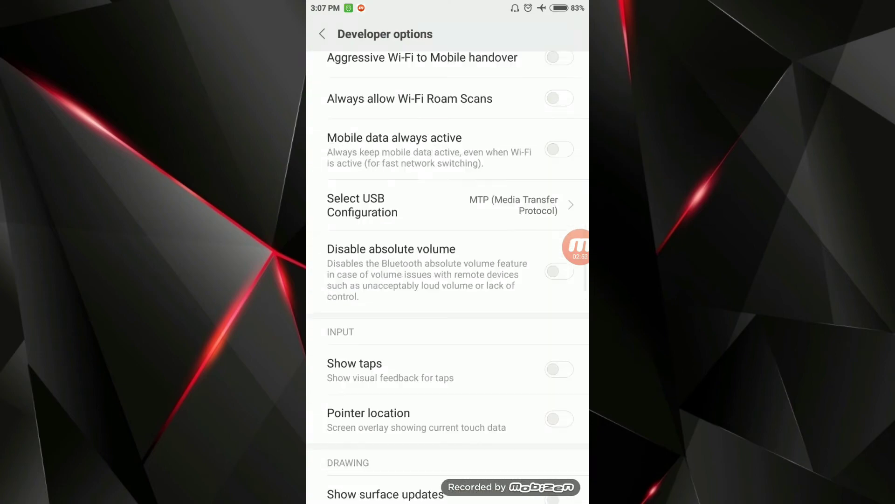
scroll(448, 280, "up", 5)
scroll(448, 281, "down", 4)
scroll(448, 280, "down", 8)
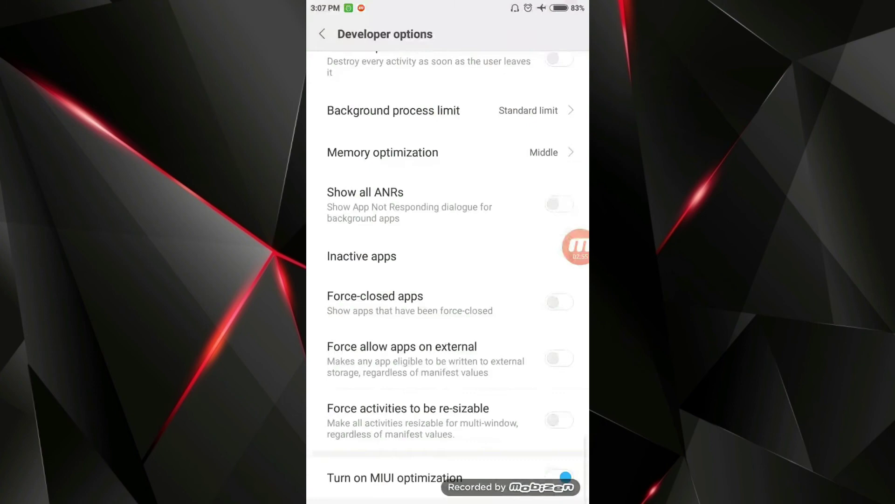
scroll(448, 281, "up", 10)
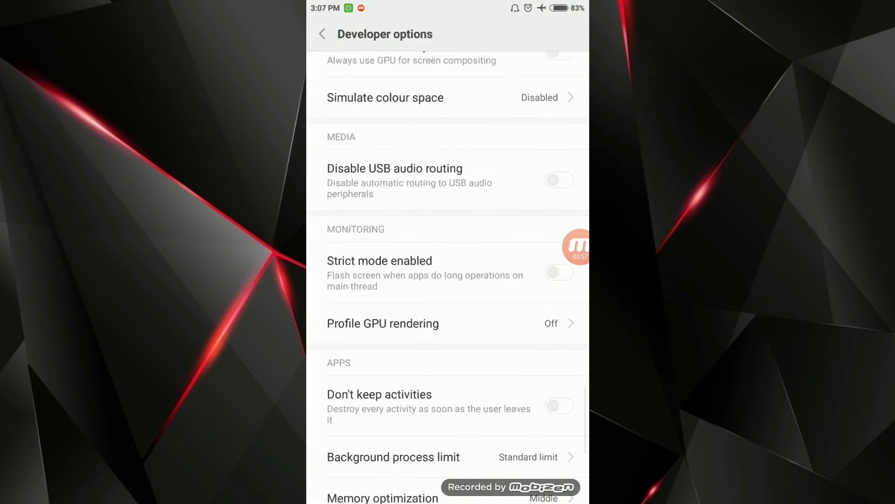
scroll(447, 280, "up", 8)
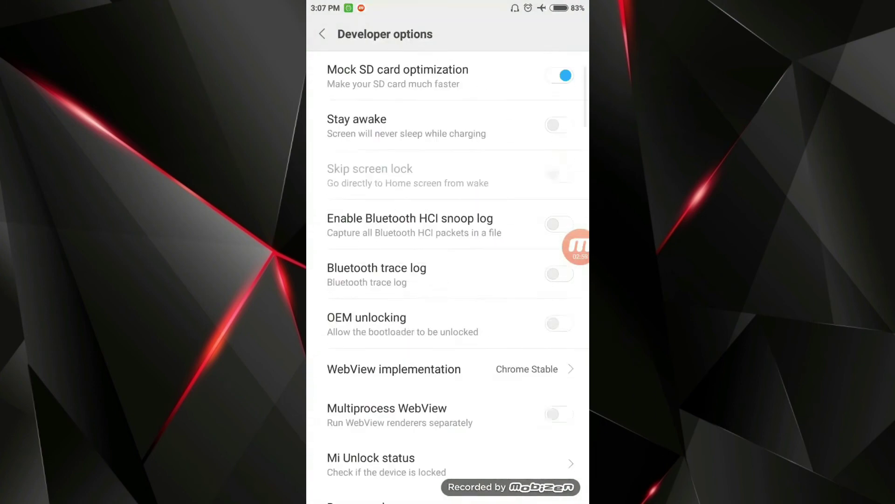
scroll(448, 280, "up", 2)
Step: Back out to Settings, view About phone, then reopen Developer options via Additional settings
left_click(322, 33)
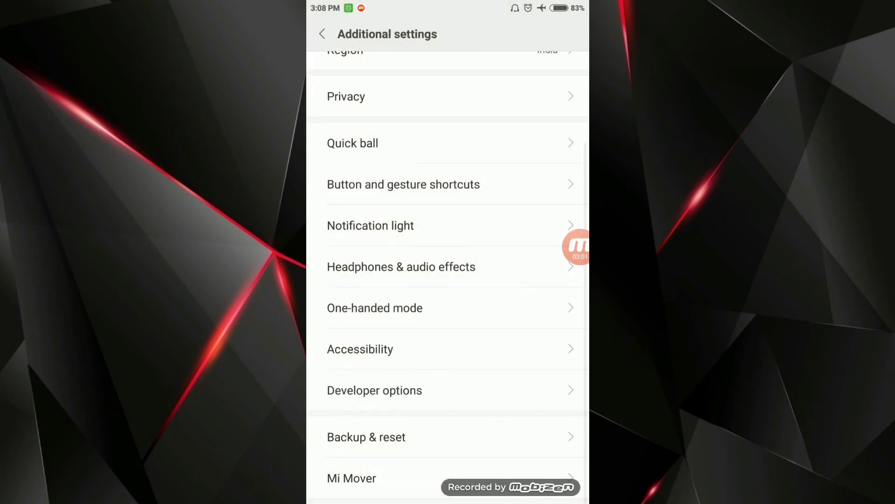
left_click(322, 34)
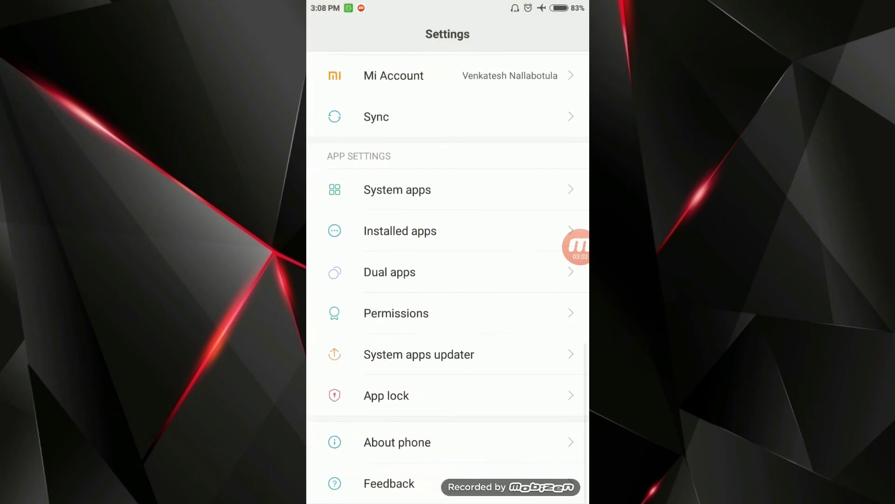
left_click(447, 442)
scroll(448, 280, "down", 2)
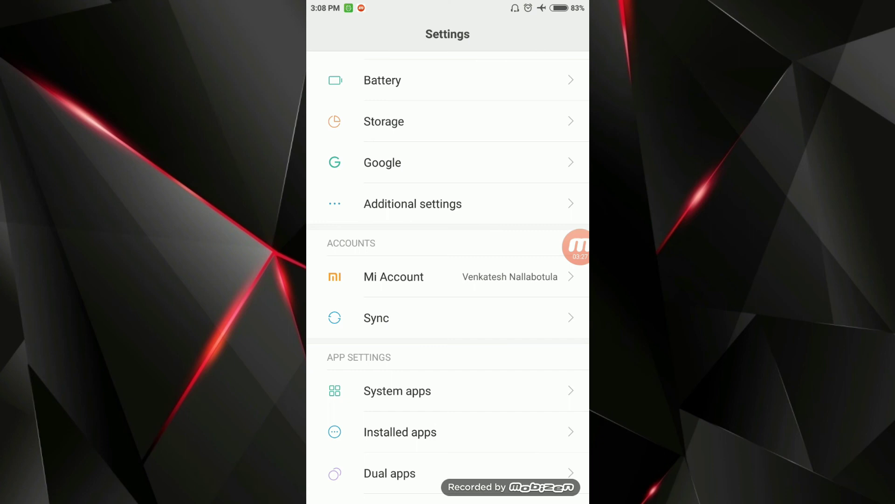
scroll(449, 280, "down", 5)
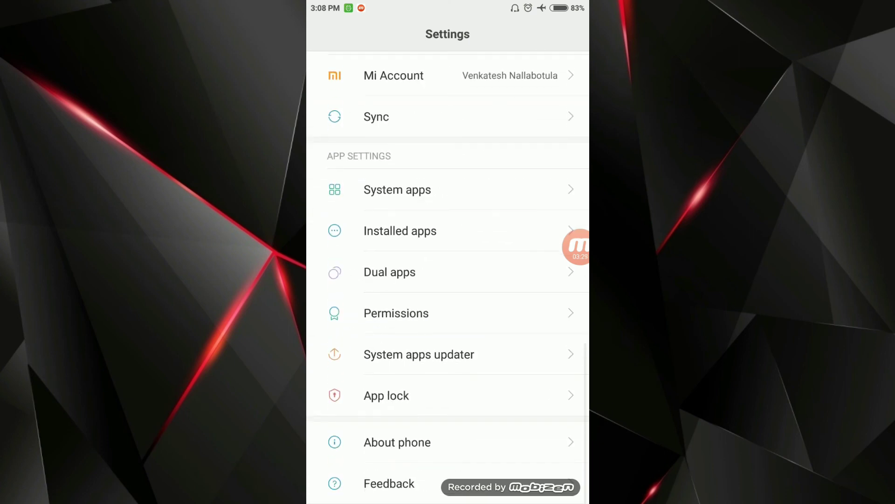
scroll(448, 281, "up", 4)
left_click(421, 206)
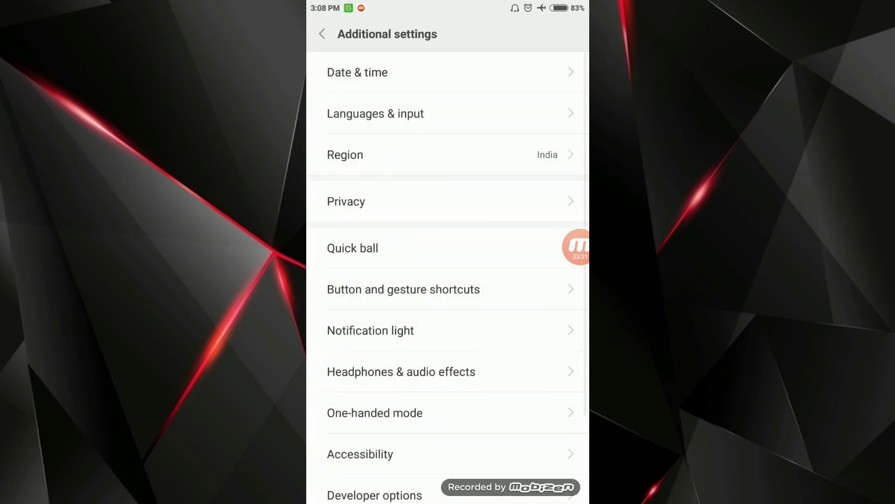
scroll(448, 280, "down", 3)
left_click(420, 387)
scroll(448, 281, "down", 8)
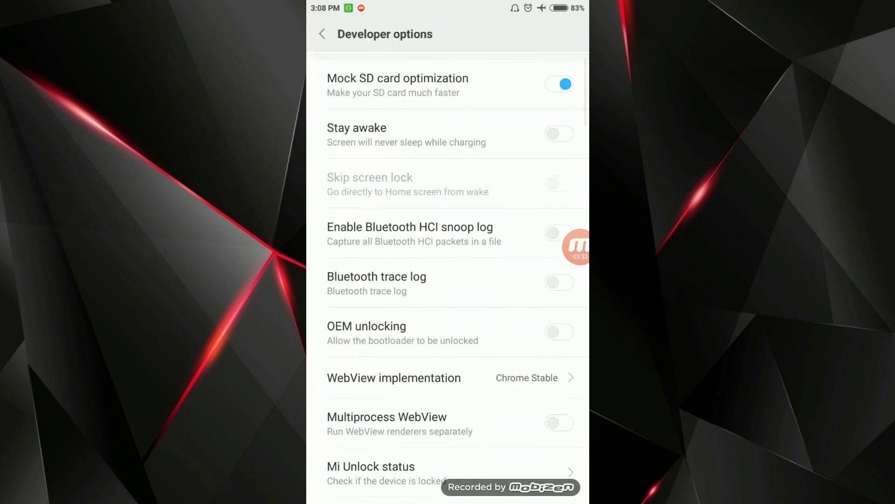
scroll(448, 280, "down", 8)
scroll(448, 280, "up", 6)
Step: Return to the home screen and briefly pull down the notification shade
key("Home")
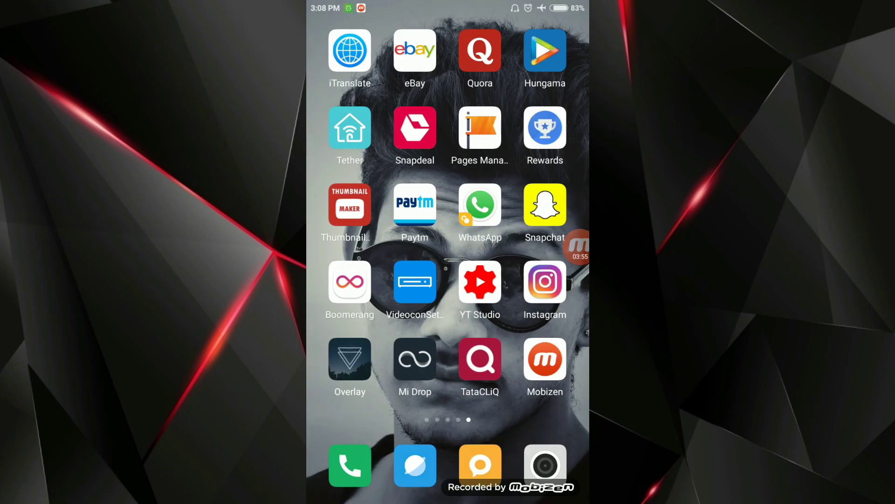
left_click_drag(448, 8, 448, 280)
left_click_drag(448, 351, 448, 70)
Step: Swipe over to the third home screen page, peeking at the notification shade again
left_click_drag(490, 210, 420, 211)
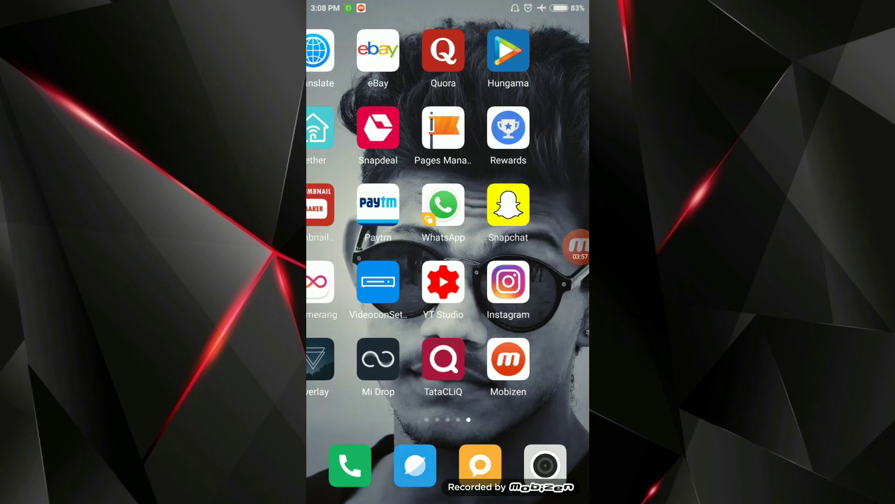
left_click_drag(350, 210, 545, 210)
left_click_drag(351, 210, 545, 210)
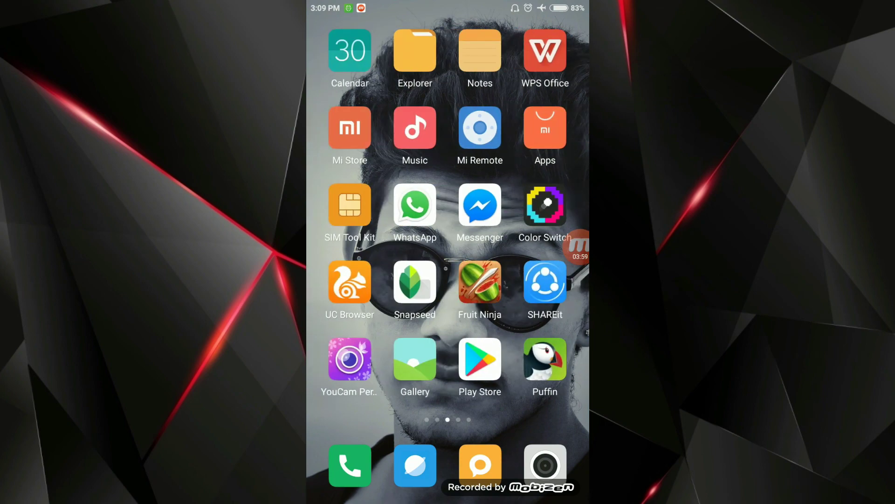
left_click_drag(448, 7, 448, 280)
left_click_drag(447, 350, 448, 70)
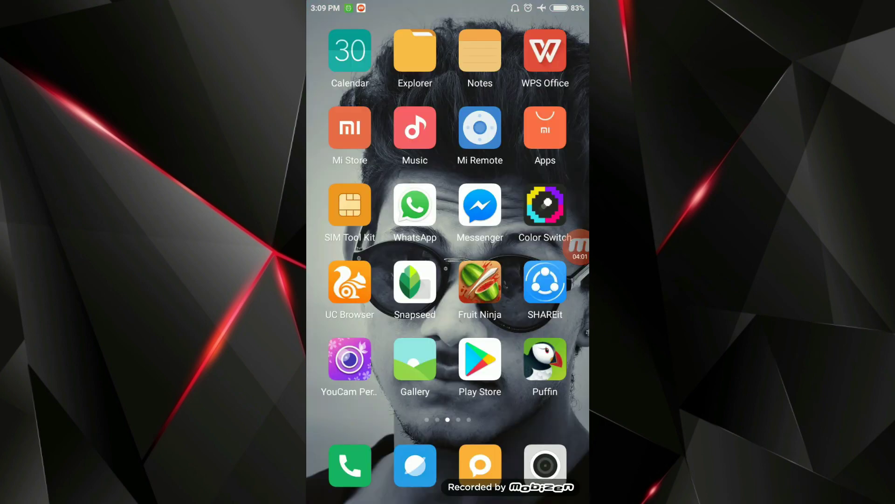